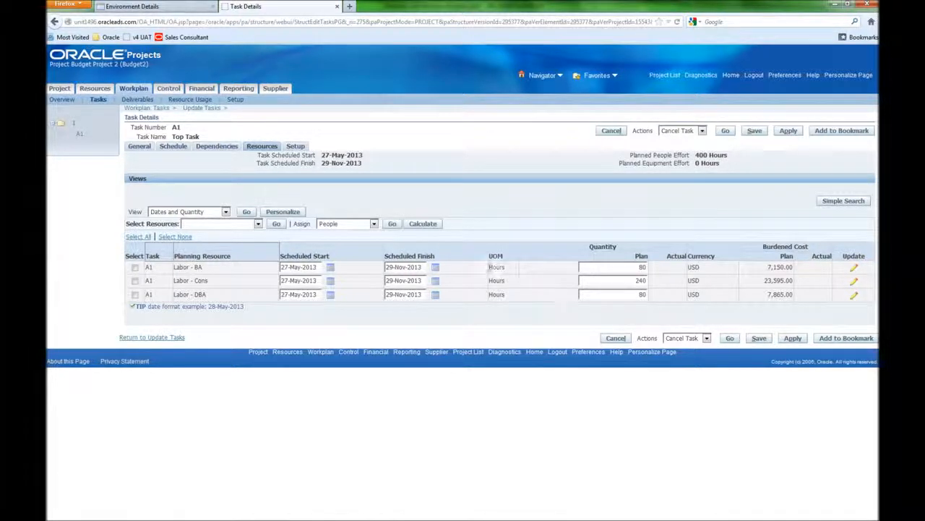
- Create a new Estimate plan version named Staffing Estimate and continue to edit its planning options
{"action": "left_click", "coordinate": [94, 88]}
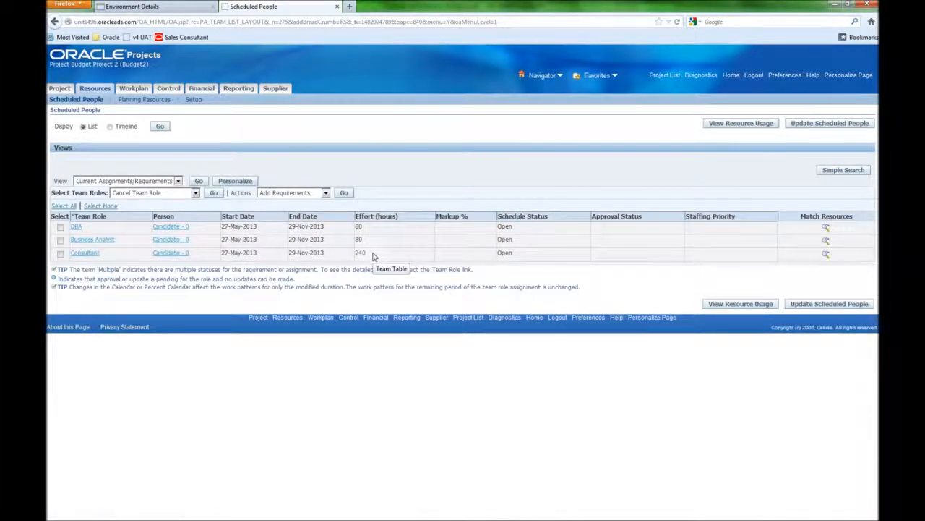
{"action": "left_click", "coordinate": [195, 90]}
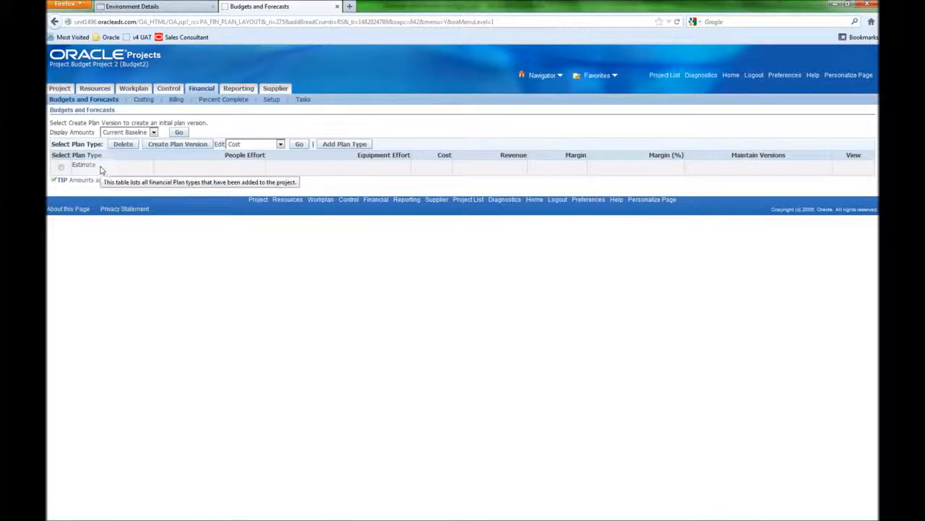
{"action": "left_click", "coordinate": [60, 167]}
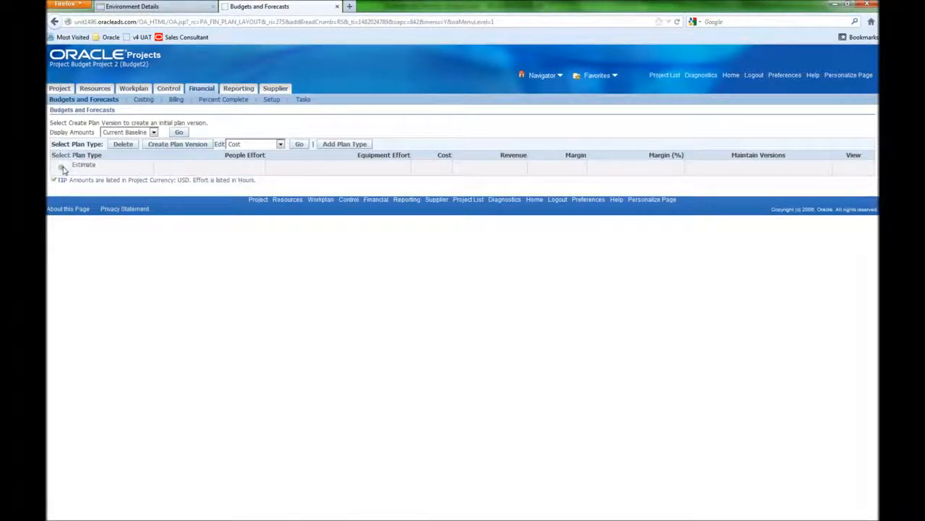
{"action": "left_click", "coordinate": [171, 145]}
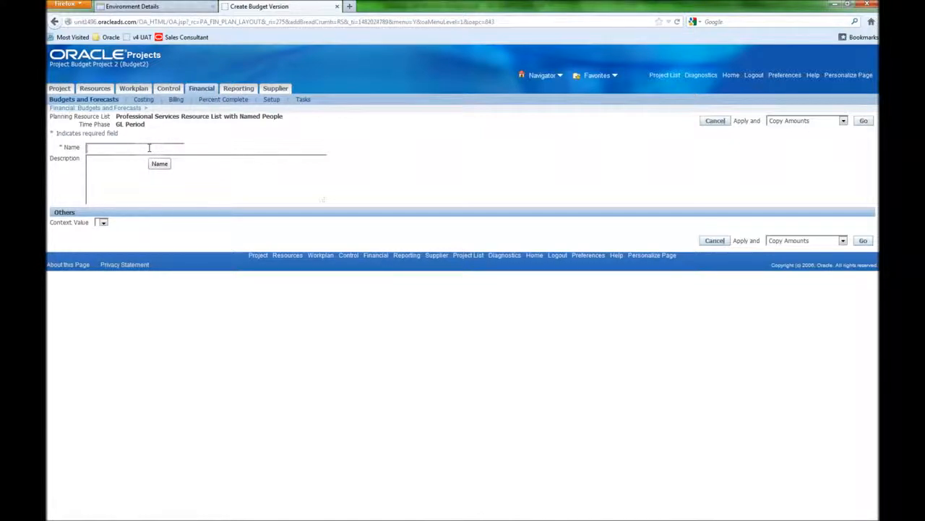
{"action": "type", "text": "Staffing Estimate"}
{"action": "left_click", "coordinate": [799, 122]}
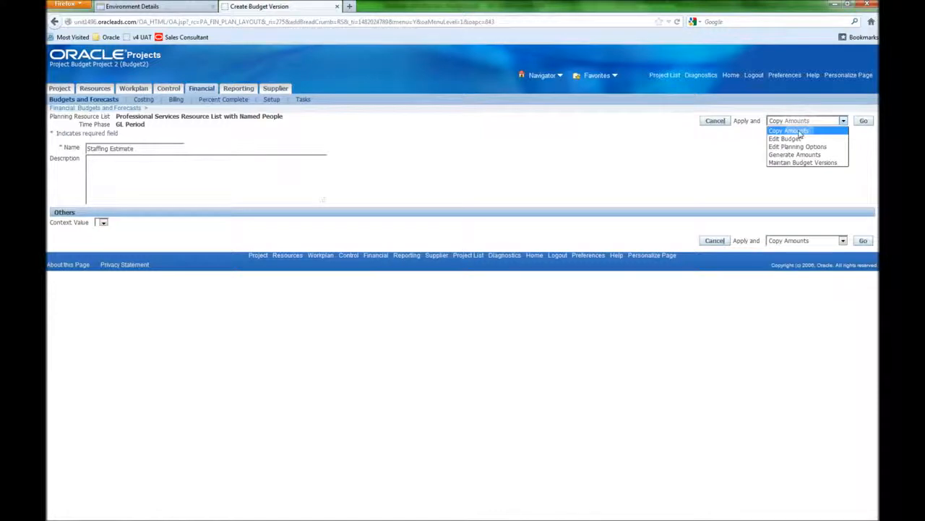
{"action": "left_click", "coordinate": [801, 148]}
{"action": "left_click", "coordinate": [862, 121]}
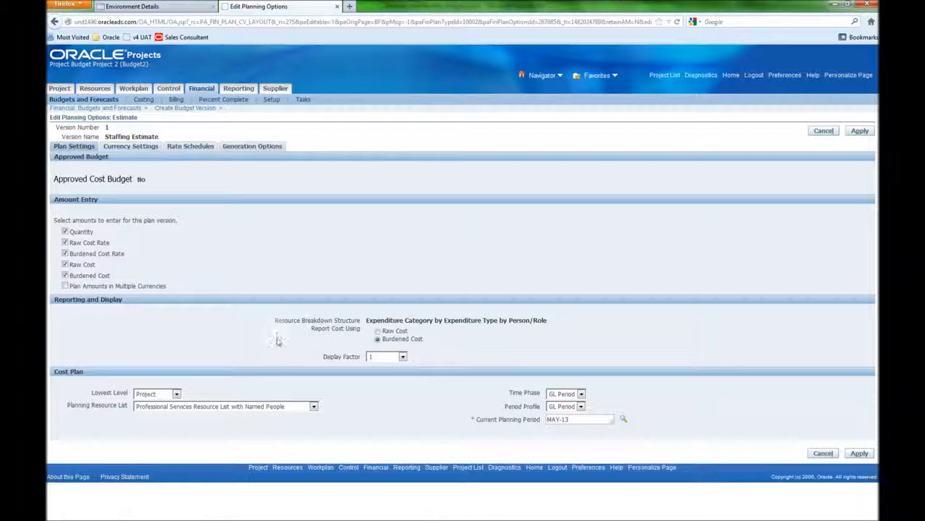
- Turn on planning rates and fill in the burden schedule for the Staffing Estimate version
{"action": "left_click", "coordinate": [177, 394]}
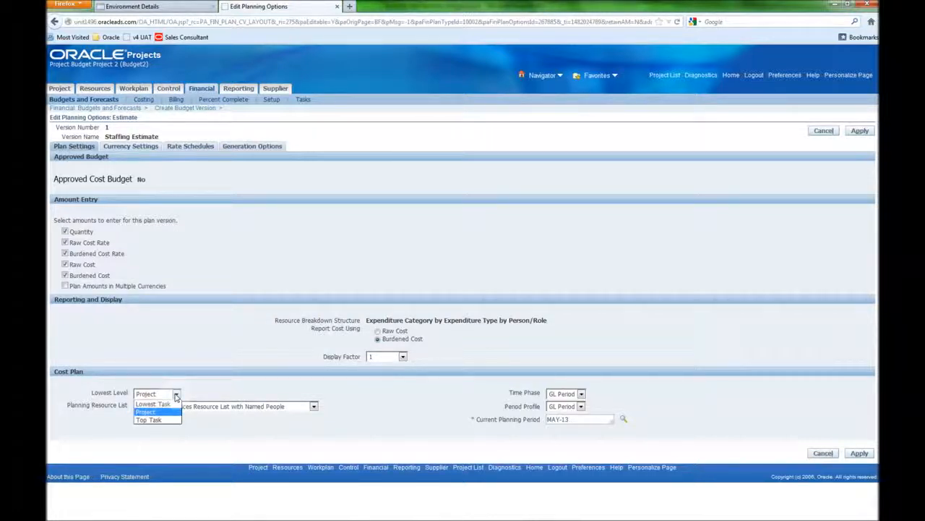
{"action": "left_click", "coordinate": [176, 395]}
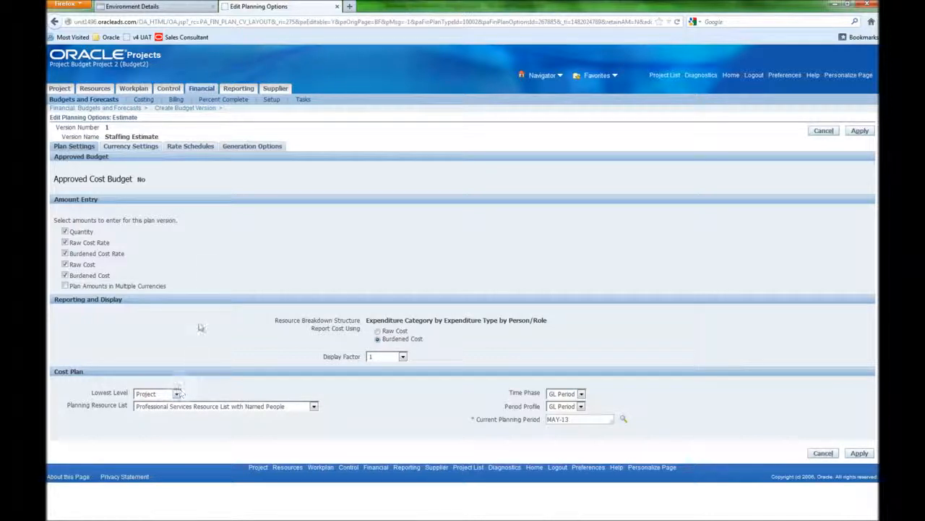
{"action": "left_click", "coordinate": [185, 149]}
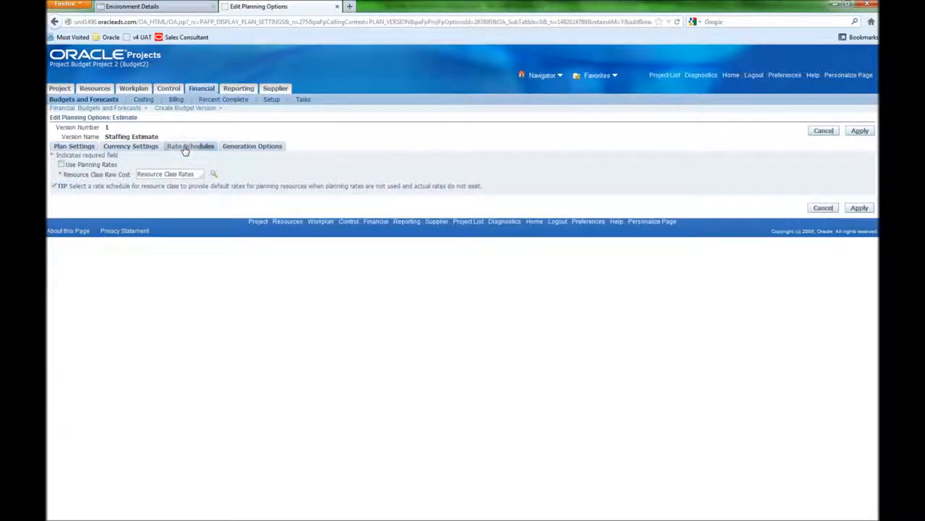
{"action": "left_click", "coordinate": [61, 165]}
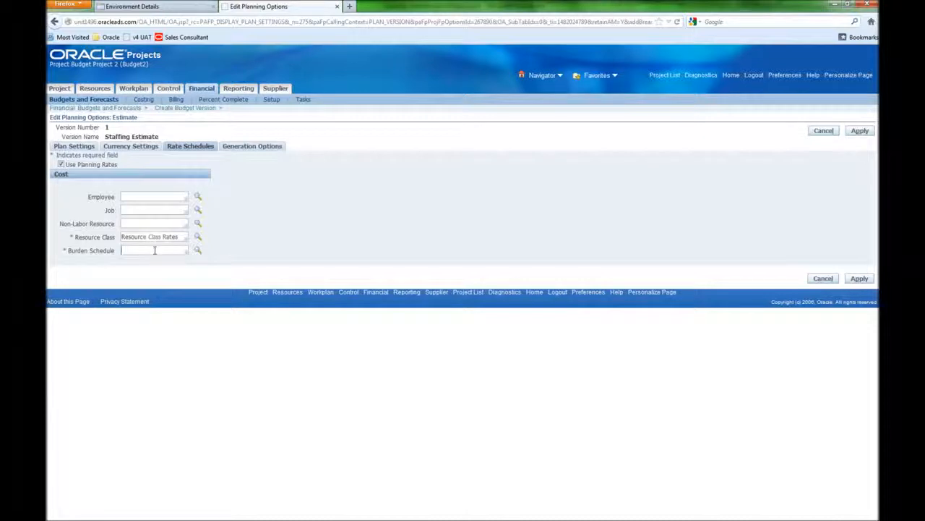
{"action": "type", "text": "Fi"}
{"action": "type", "text": "ter"}
{"action": "key", "text": "Tab"}
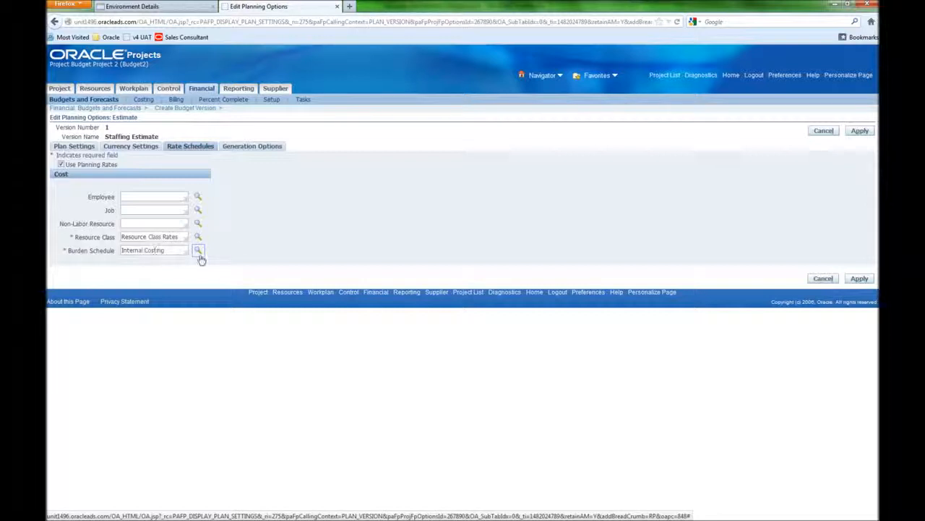
- Keep Staffing Plan as the cost generation source and apply the planning options
{"action": "left_click", "coordinate": [242, 148]}
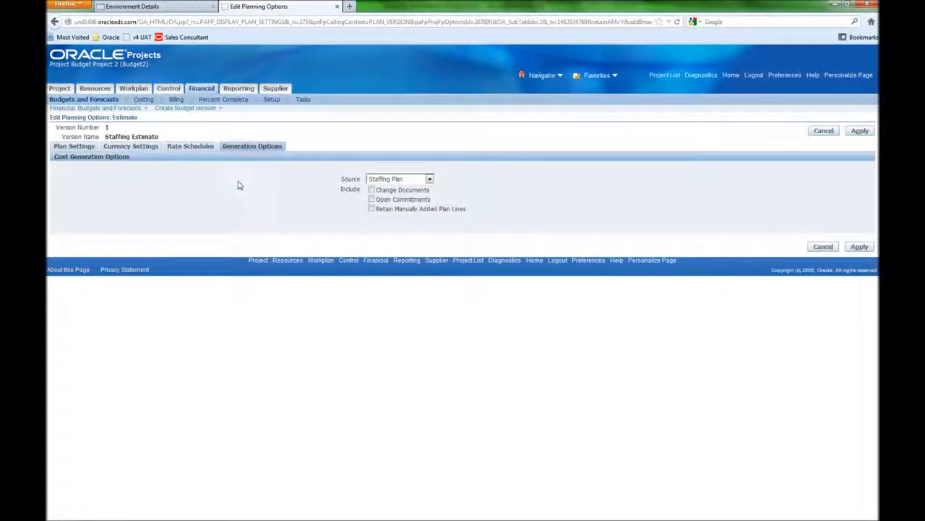
{"action": "left_click", "coordinate": [431, 180]}
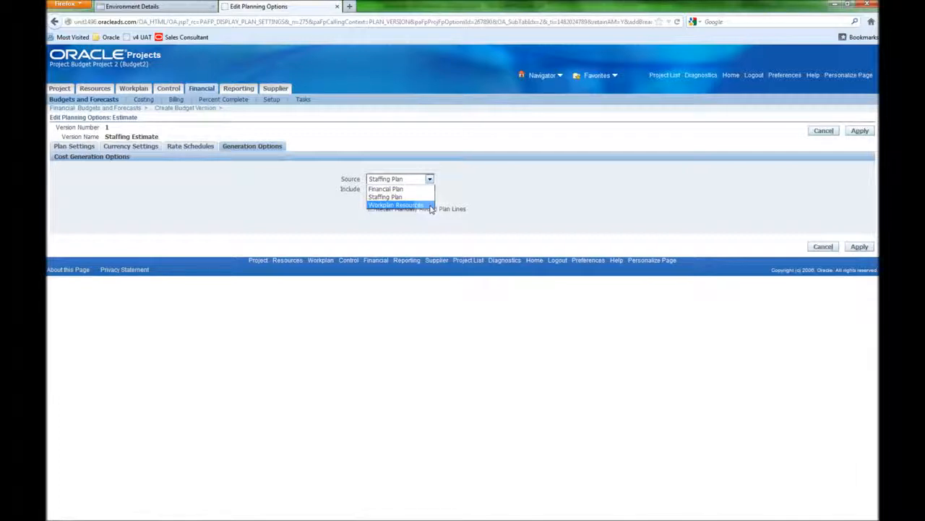
{"action": "left_click", "coordinate": [457, 188]}
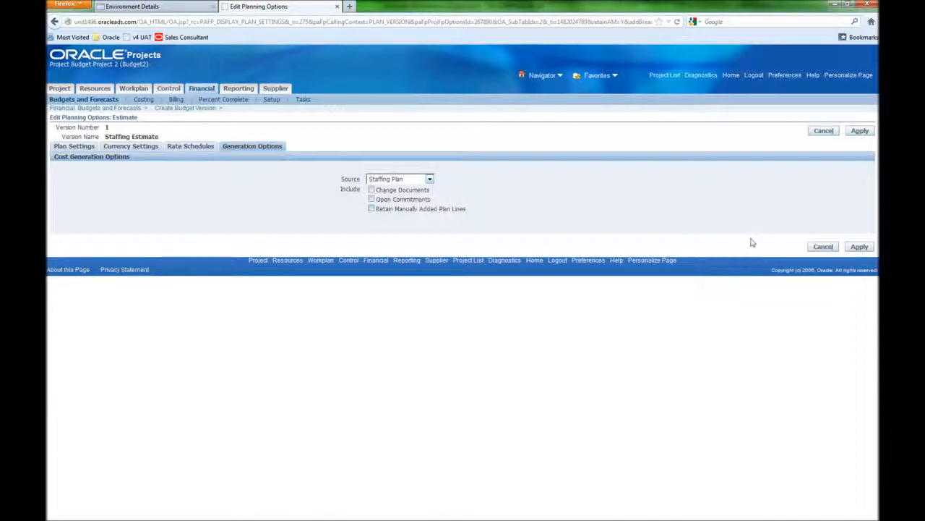
{"action": "left_click", "coordinate": [853, 248]}
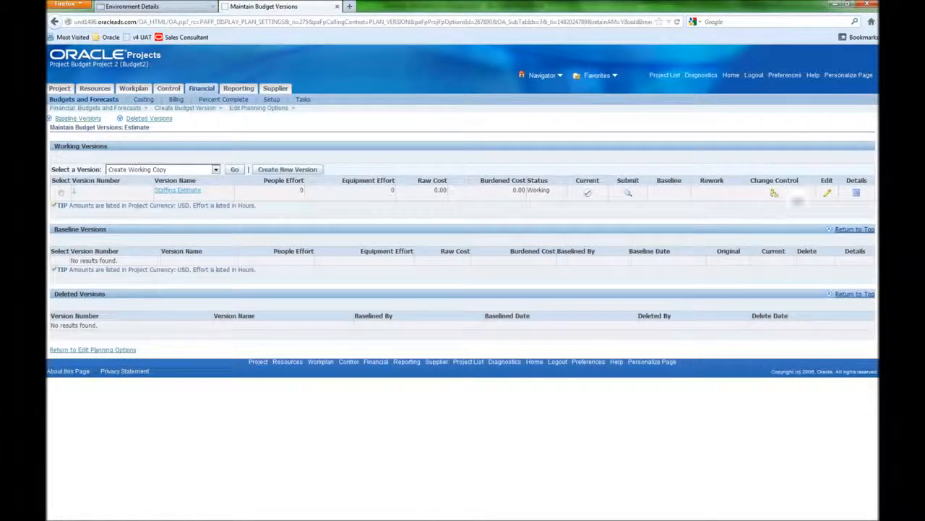
- Open the Staffing Estimate working version for editing and generate its budget amounts
{"action": "left_click", "coordinate": [826, 192]}
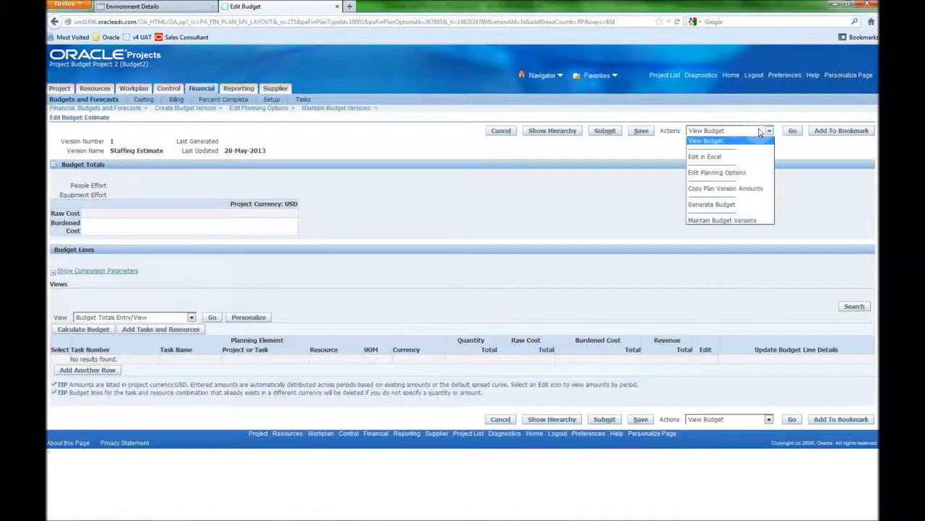
{"action": "left_click", "coordinate": [769, 131]}
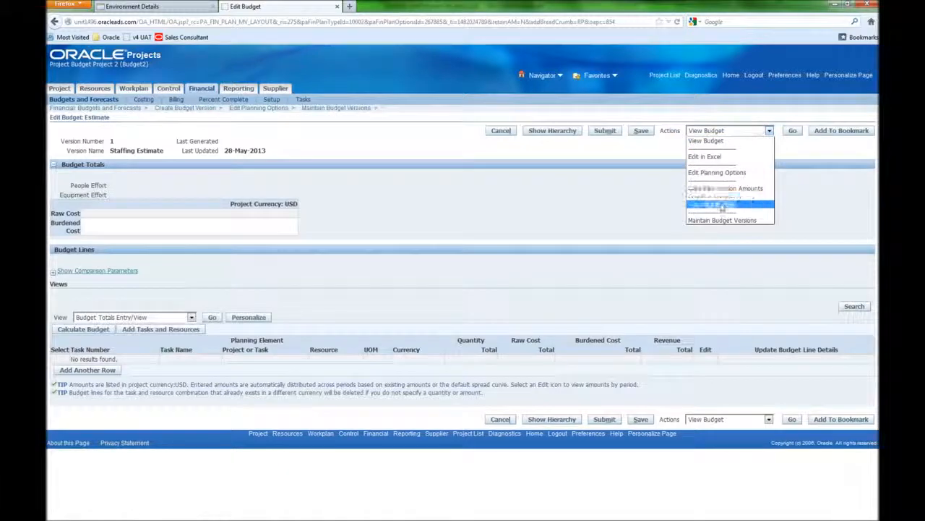
{"action": "left_click", "coordinate": [721, 206]}
{"action": "left_click", "coordinate": [792, 131]}
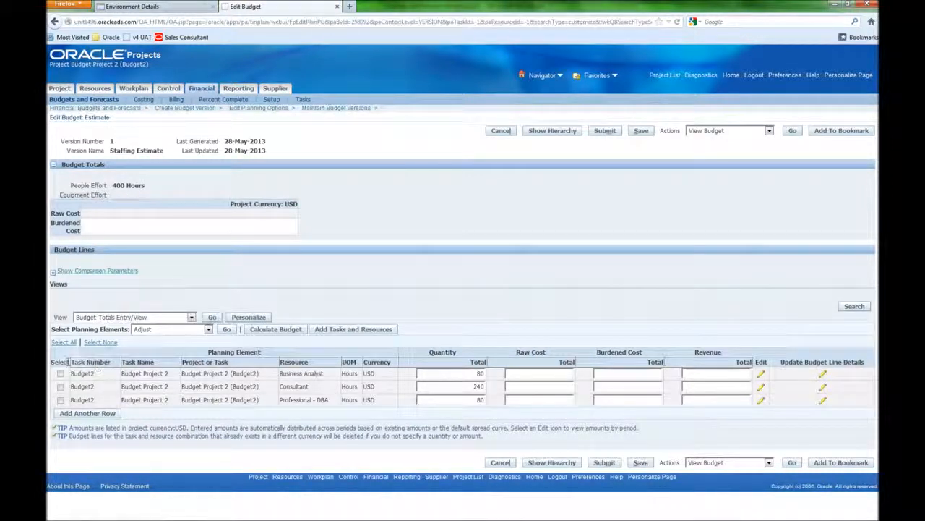
- Select all budget lines and refresh their cost rates
{"action": "left_click", "coordinate": [64, 342]}
{"action": "left_click", "coordinate": [166, 330]}
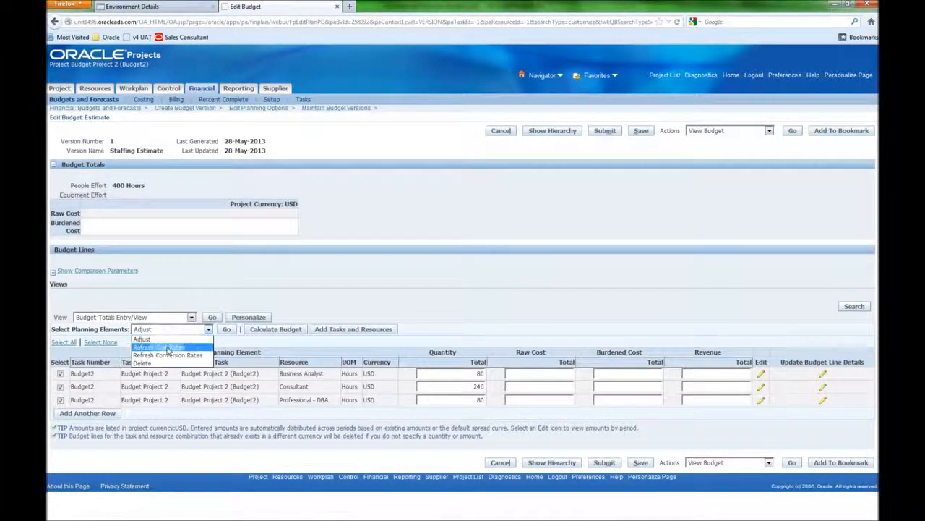
{"action": "left_click", "coordinate": [166, 348]}
{"action": "left_click", "coordinate": [227, 330]}
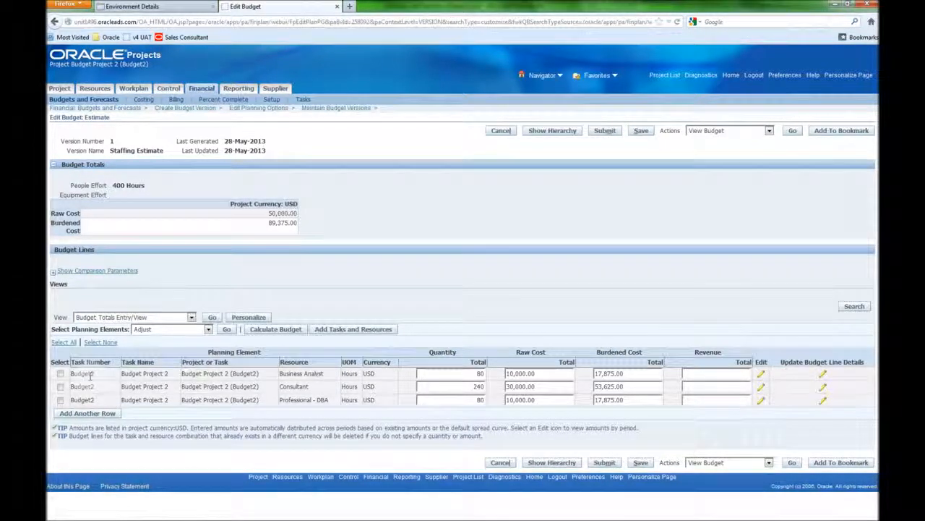
- Adjust the Business Analyst budget line's quantity by 100 percent
{"action": "left_click", "coordinate": [60, 374]}
{"action": "left_click", "coordinate": [226, 330]}
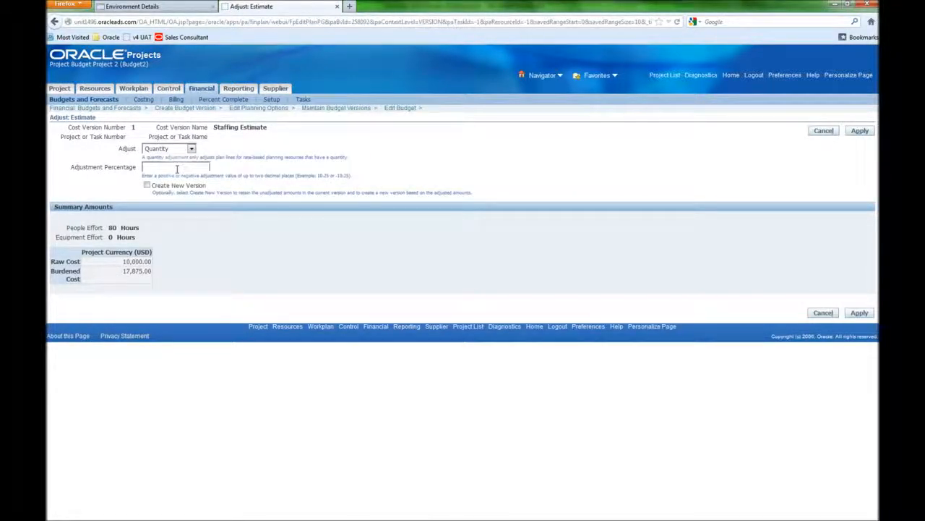
{"action": "left_click", "coordinate": [176, 168]}
{"action": "left_click", "coordinate": [858, 313]}
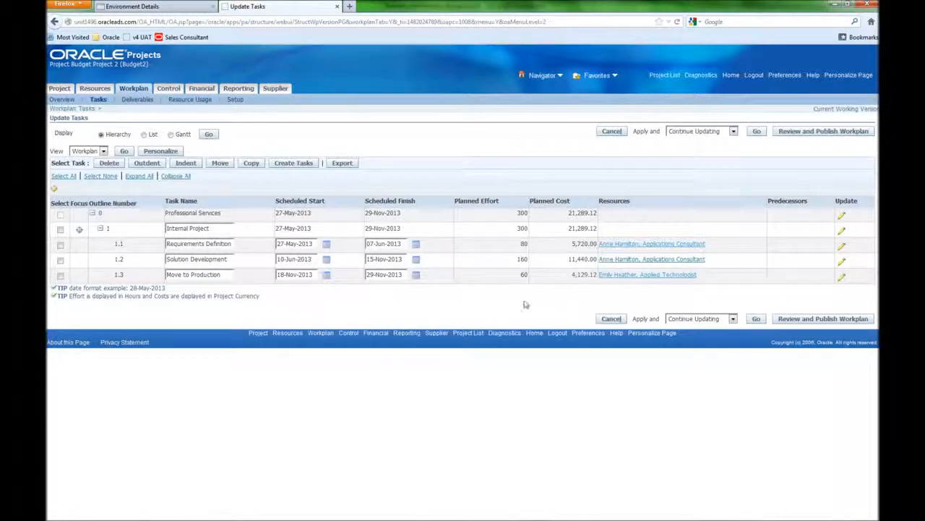
- Add an Approved Cost Budget plan type with Cost Only setup and proceed to its planning options
{"action": "left_click", "coordinate": [203, 91]}
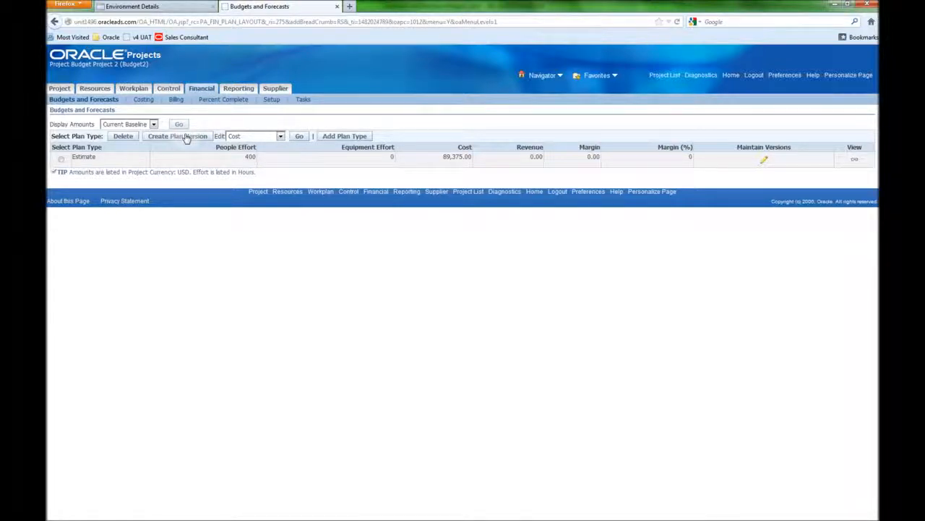
{"action": "left_click", "coordinate": [338, 137]}
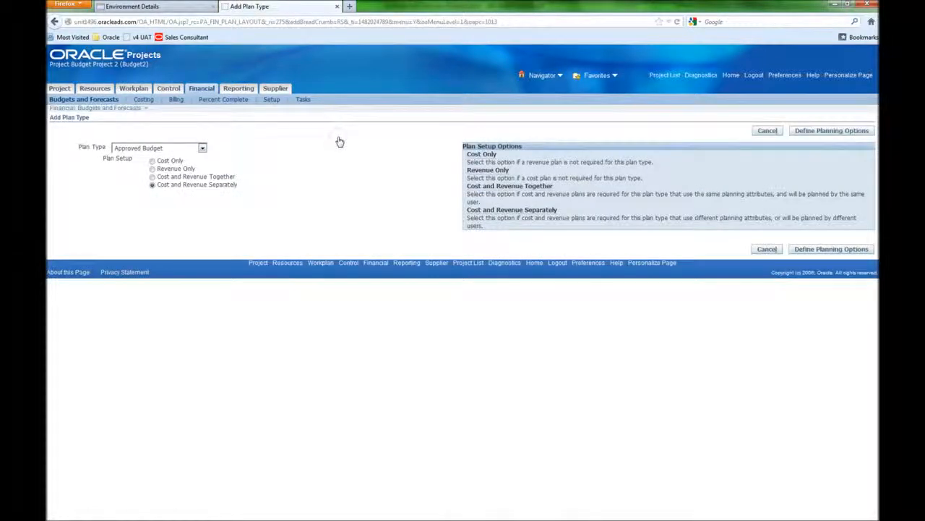
{"action": "left_click", "coordinate": [182, 149]}
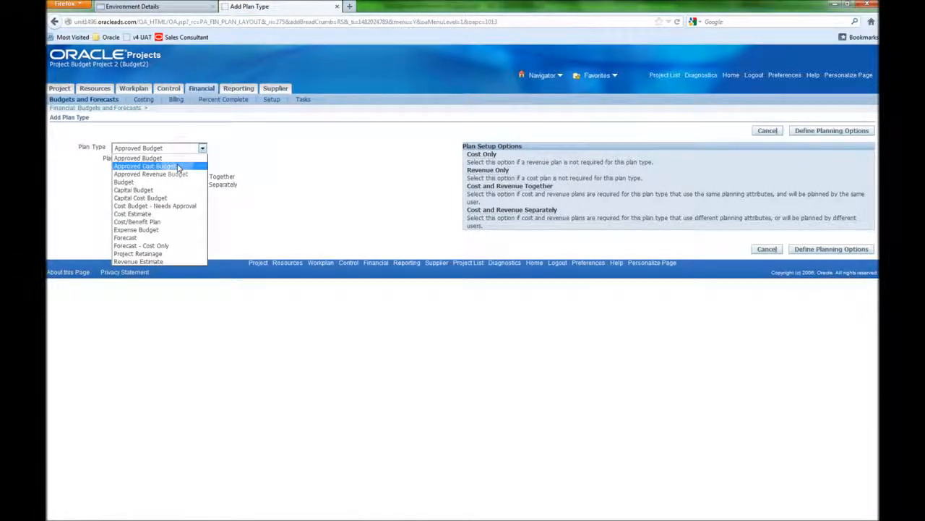
{"action": "left_click", "coordinate": [178, 166]}
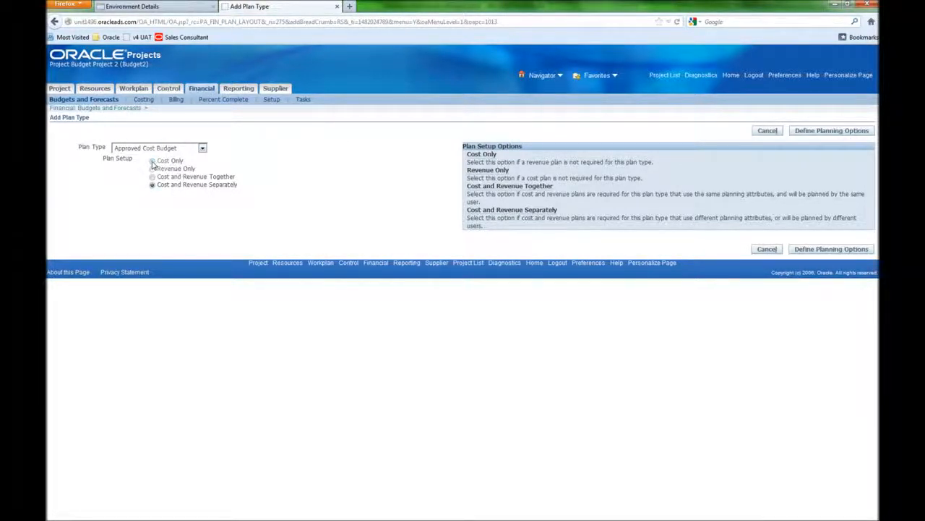
{"action": "left_click", "coordinate": [153, 161]}
{"action": "left_click", "coordinate": [847, 250]}
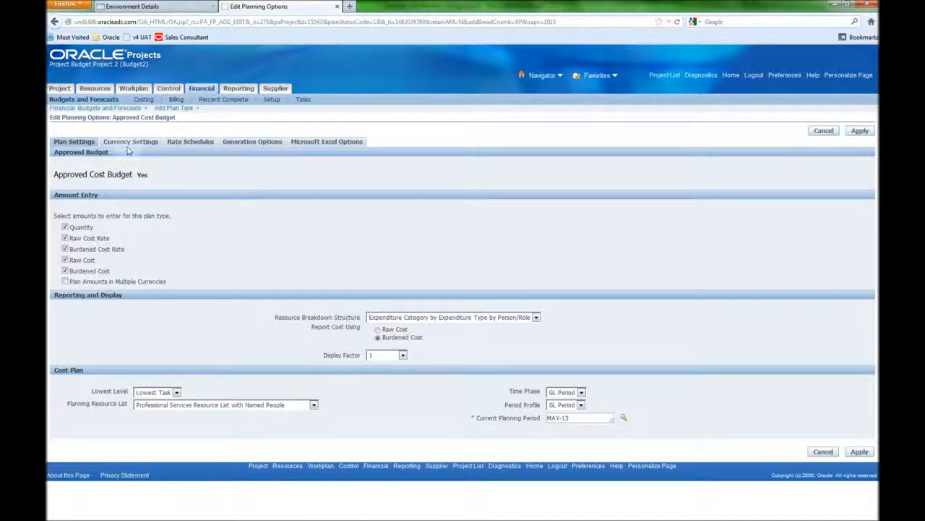
- Enable planning rates for the Approved Cost Budget with the Internal Costing burden schedule
{"action": "left_click", "coordinate": [191, 144]}
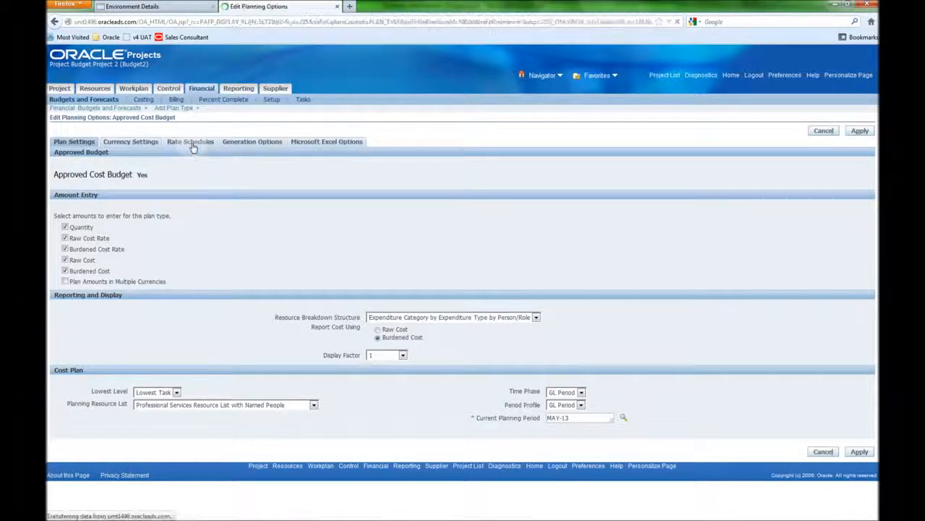
{"action": "left_click", "coordinate": [61, 160]}
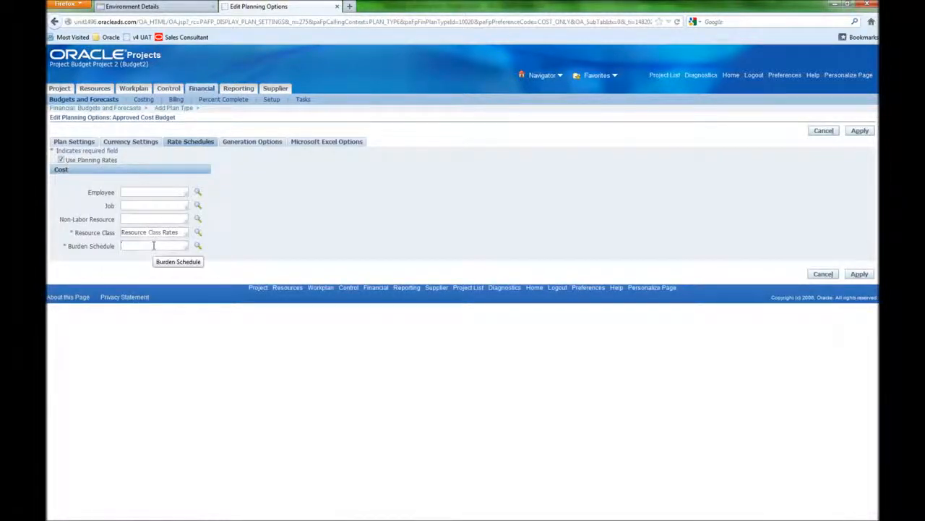
{"action": "key", "text": "Tab"}
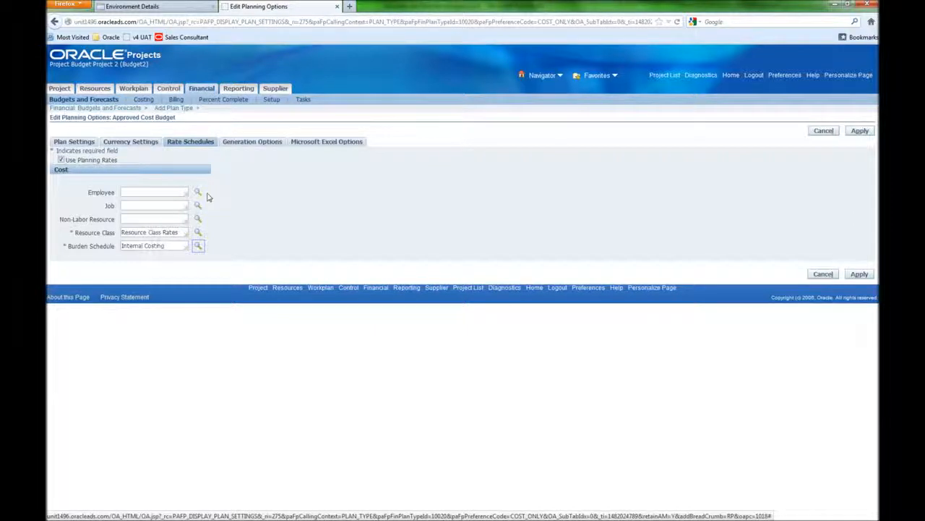
- Set the Approved Cost Budget's generation source to Workplan Resources with the Current Working workplan, clear Open Commitments, and apply
{"action": "left_click", "coordinate": [250, 144]}
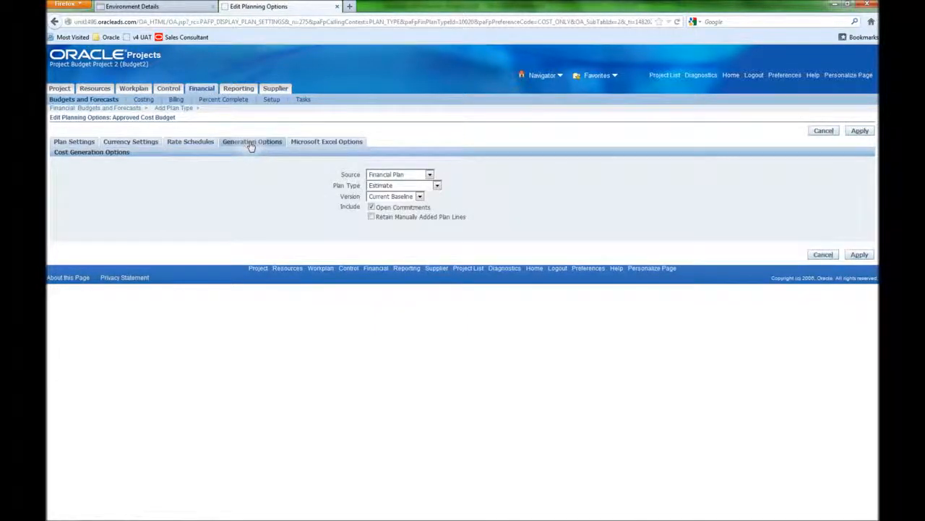
{"action": "left_click", "coordinate": [429, 176]}
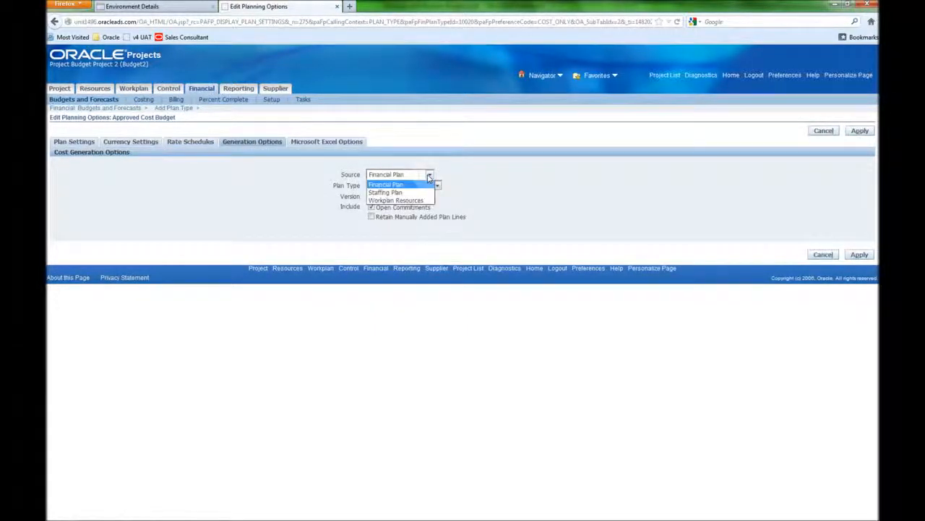
{"action": "left_click", "coordinate": [425, 200]}
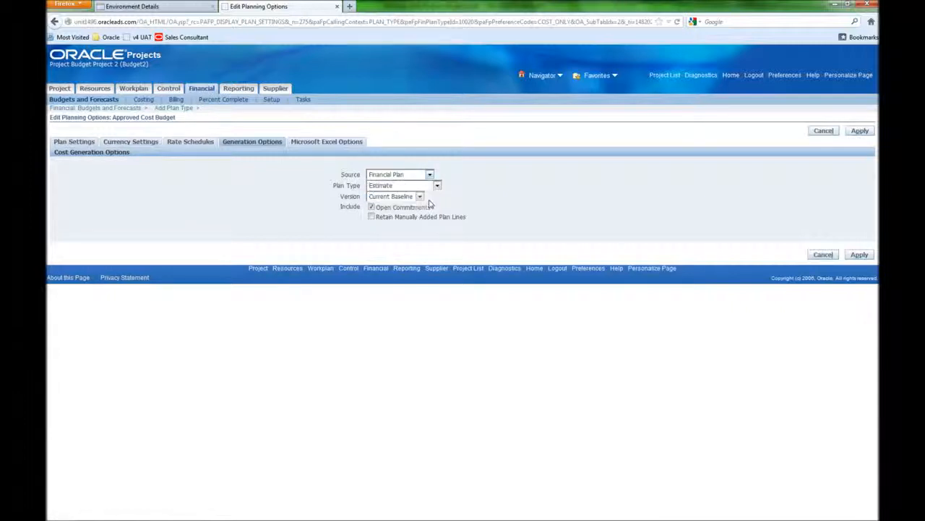
{"action": "left_click", "coordinate": [419, 185]}
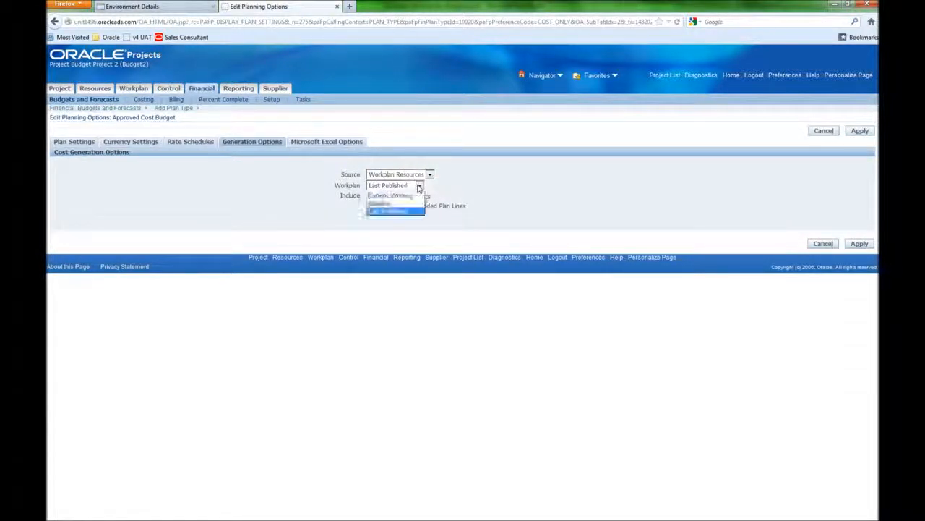
{"action": "left_click", "coordinate": [416, 195]}
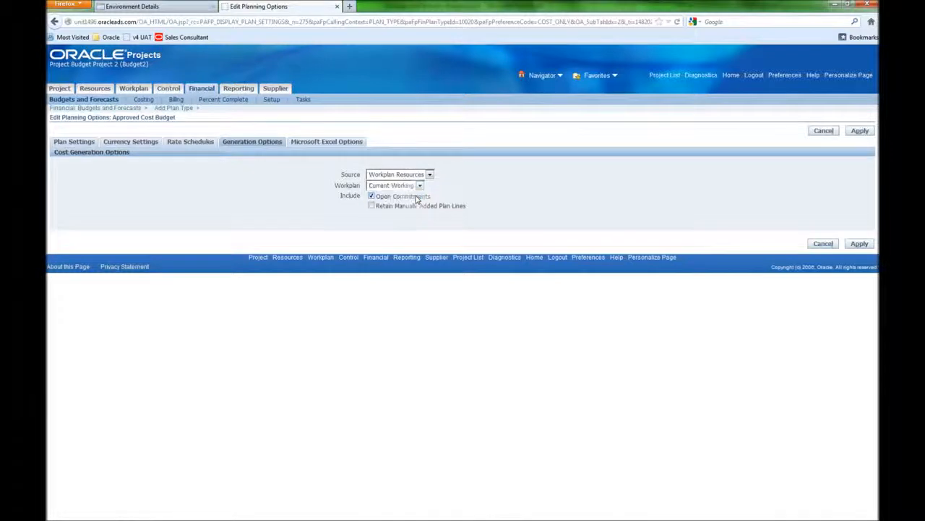
{"action": "left_click", "coordinate": [371, 196]}
{"action": "left_click", "coordinate": [860, 131]}
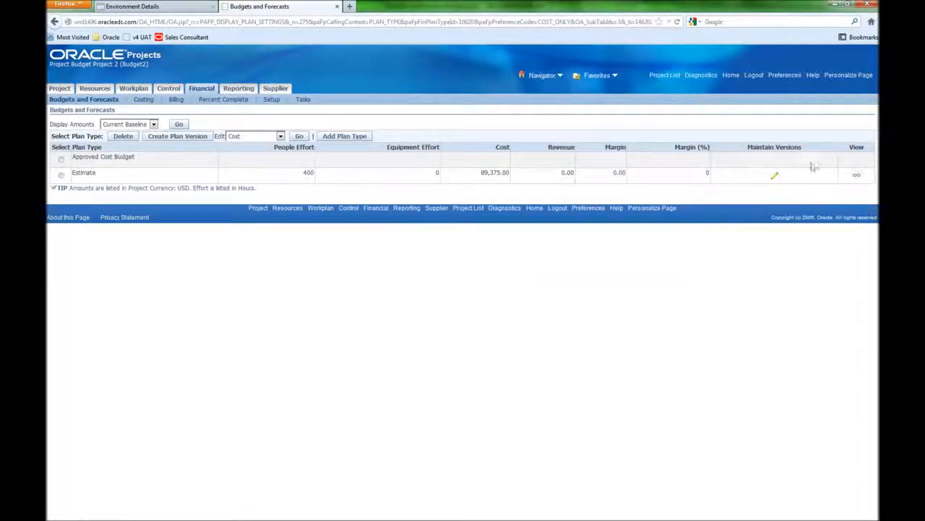
- Create a new Approved Cost Budget plan version named Budget 1 and generate its amounts
{"action": "left_click", "coordinate": [61, 160]}
{"action": "left_click", "coordinate": [182, 137]}
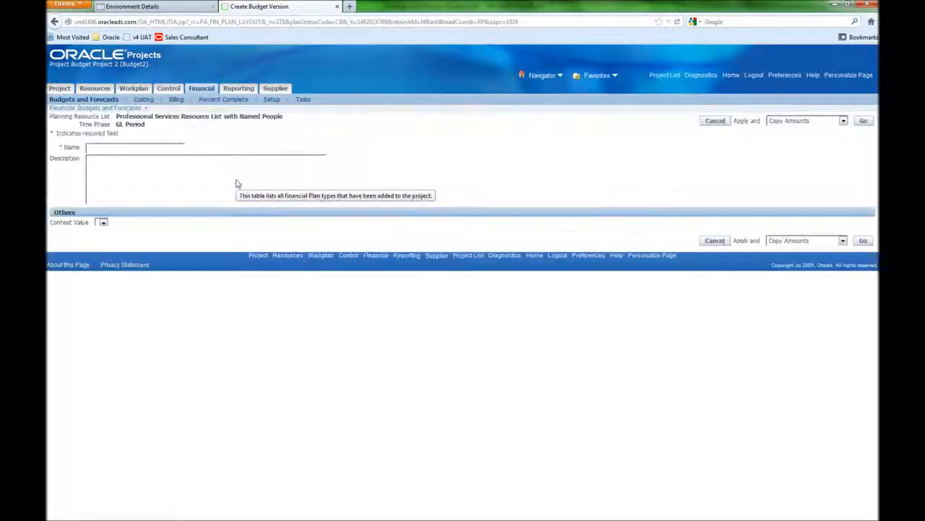
{"action": "left_click", "coordinate": [152, 145]}
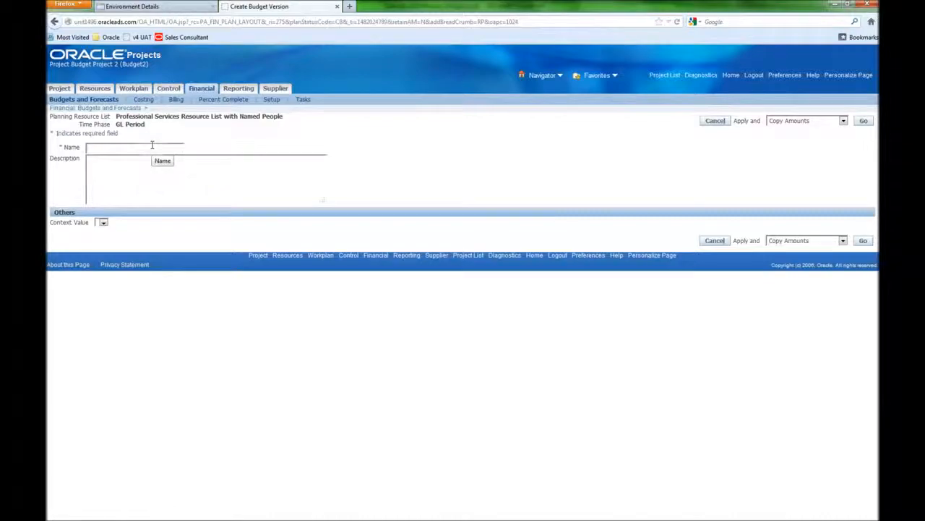
{"action": "type", "text": "Budget 1"}
{"action": "left_click", "coordinate": [796, 121]}
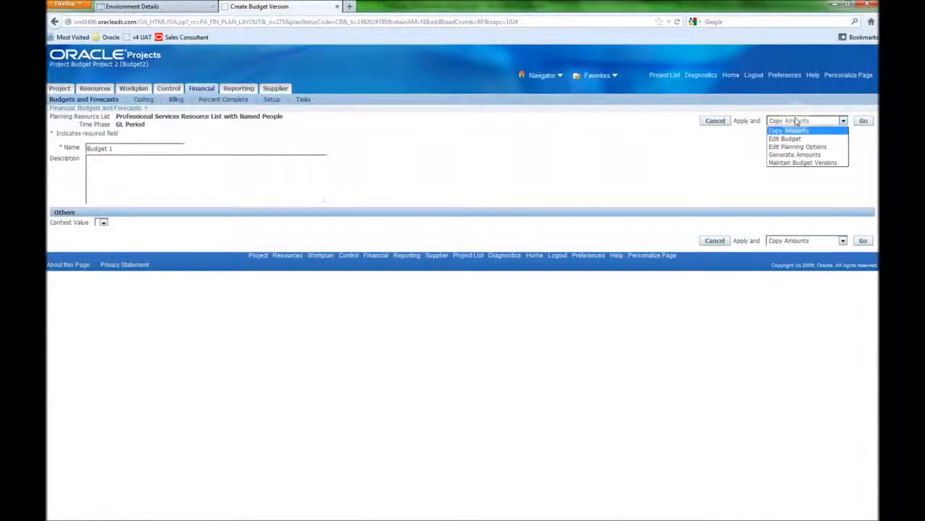
{"action": "left_click", "coordinate": [798, 154]}
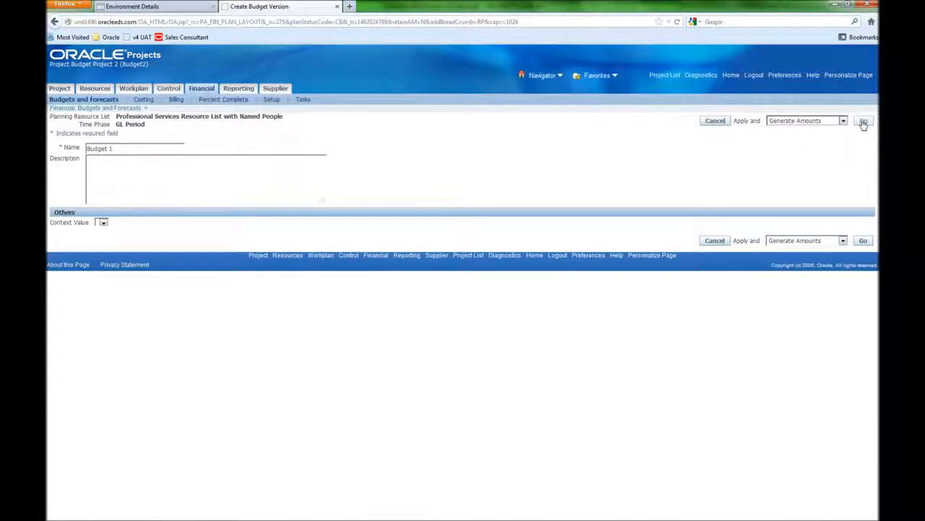
{"action": "left_click", "coordinate": [863, 122]}
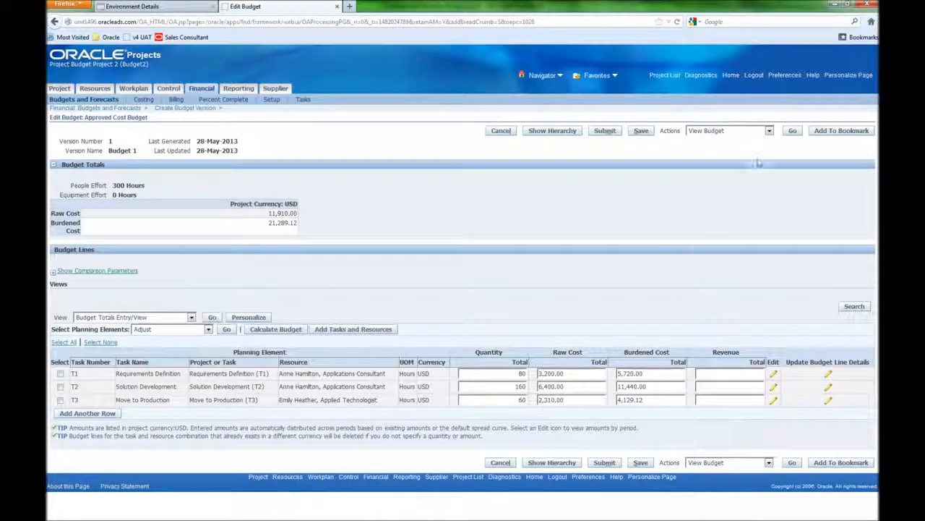
- Review the Approved Cost Budget's working versions and reopen Budget 1 for editing
{"action": "left_click", "coordinate": [768, 131]}
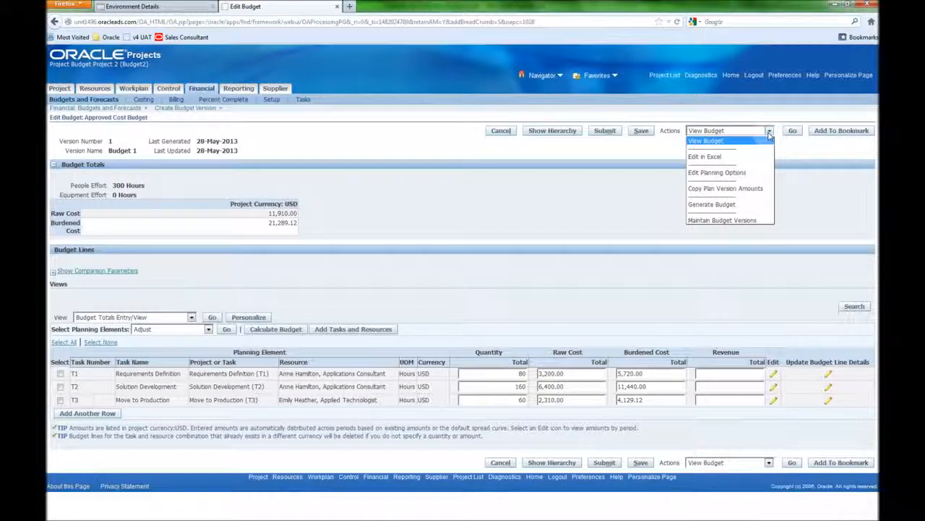
{"action": "left_click", "coordinate": [763, 220]}
{"action": "left_click", "coordinate": [792, 131]}
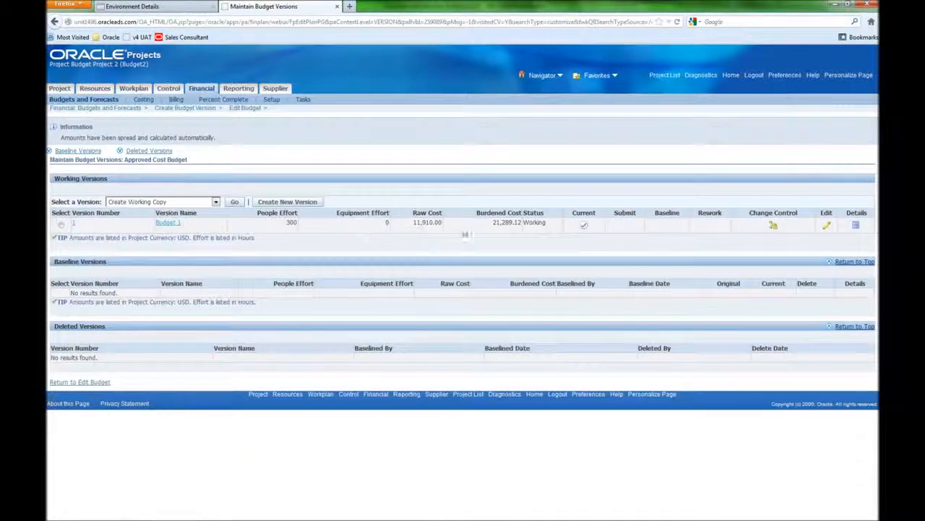
{"action": "left_click", "coordinate": [583, 226]}
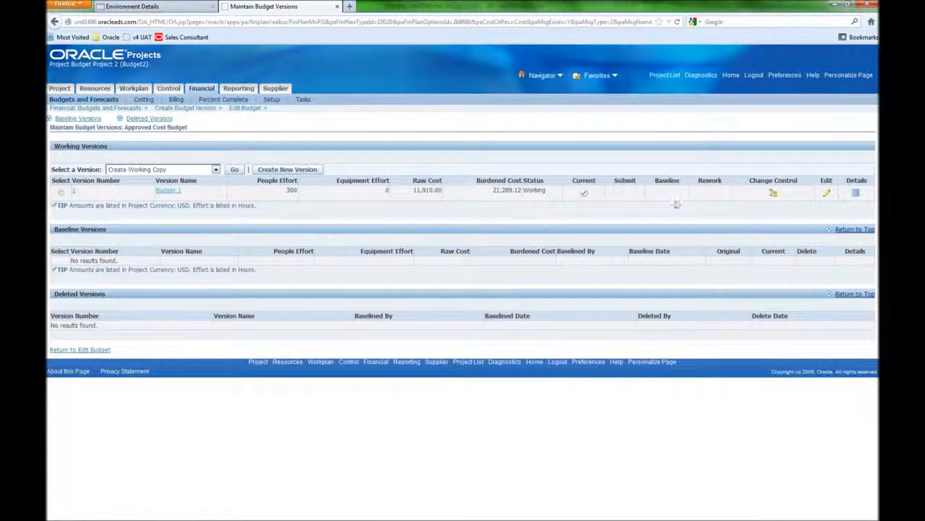
{"action": "left_click", "coordinate": [828, 195]}
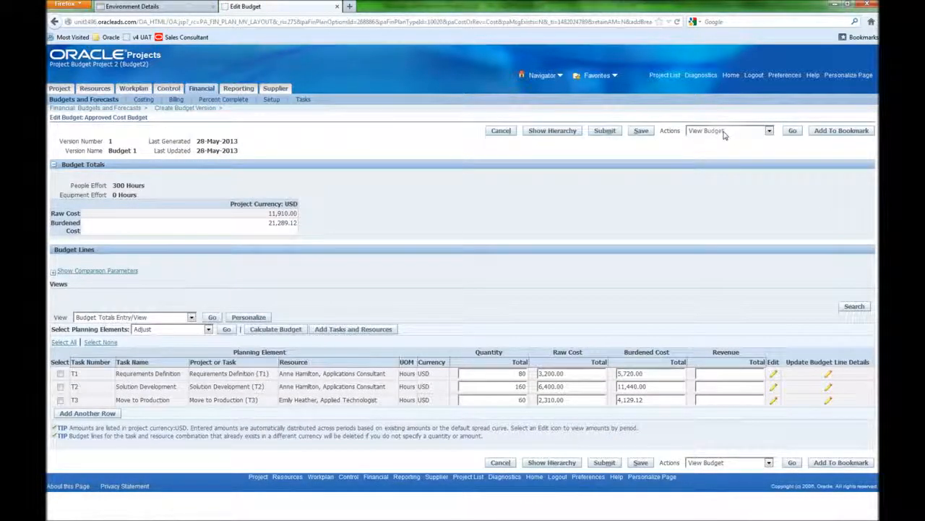
- Submit the Budget 1 version and baseline it
{"action": "left_click", "coordinate": [604, 132]}
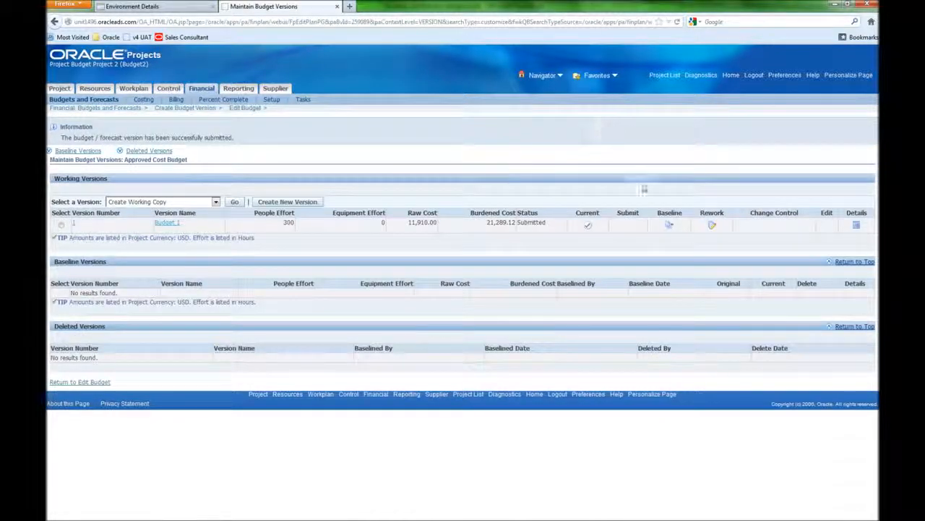
{"action": "left_click", "coordinate": [671, 227]}
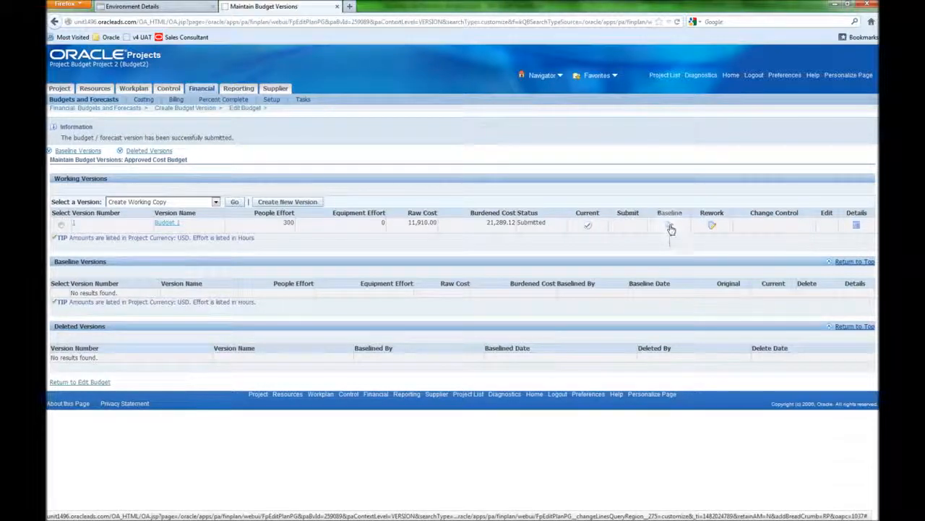